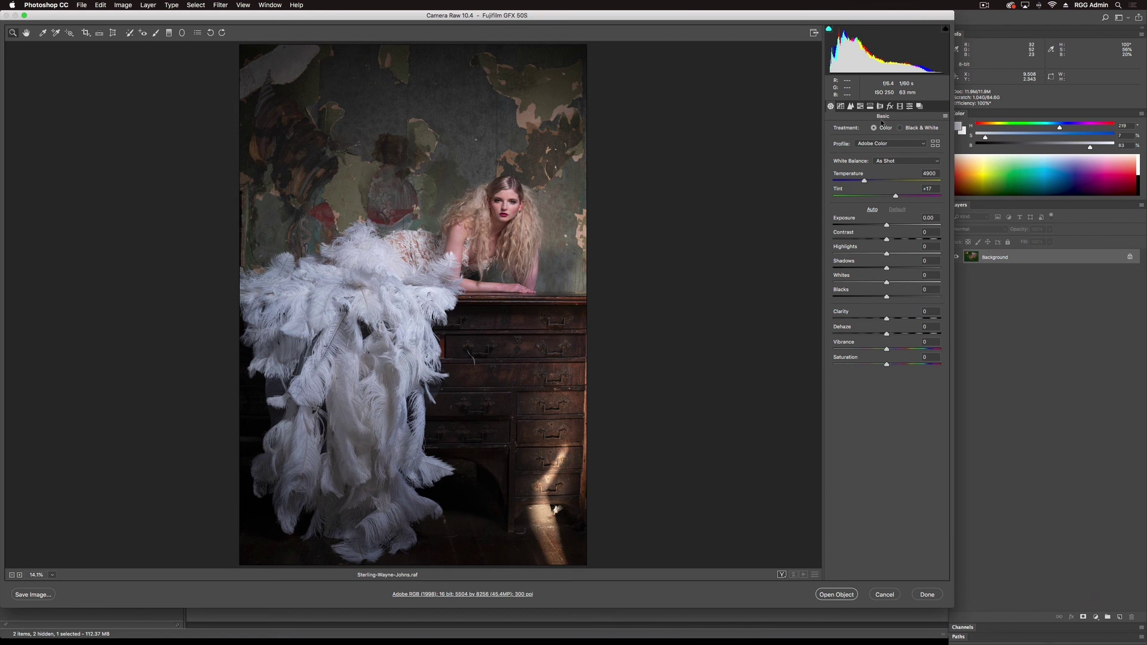
- Show the RGG_Sterling profile group in the Profile Browser to list its profiles
{"action": "left_click", "coordinate": [936, 144]}
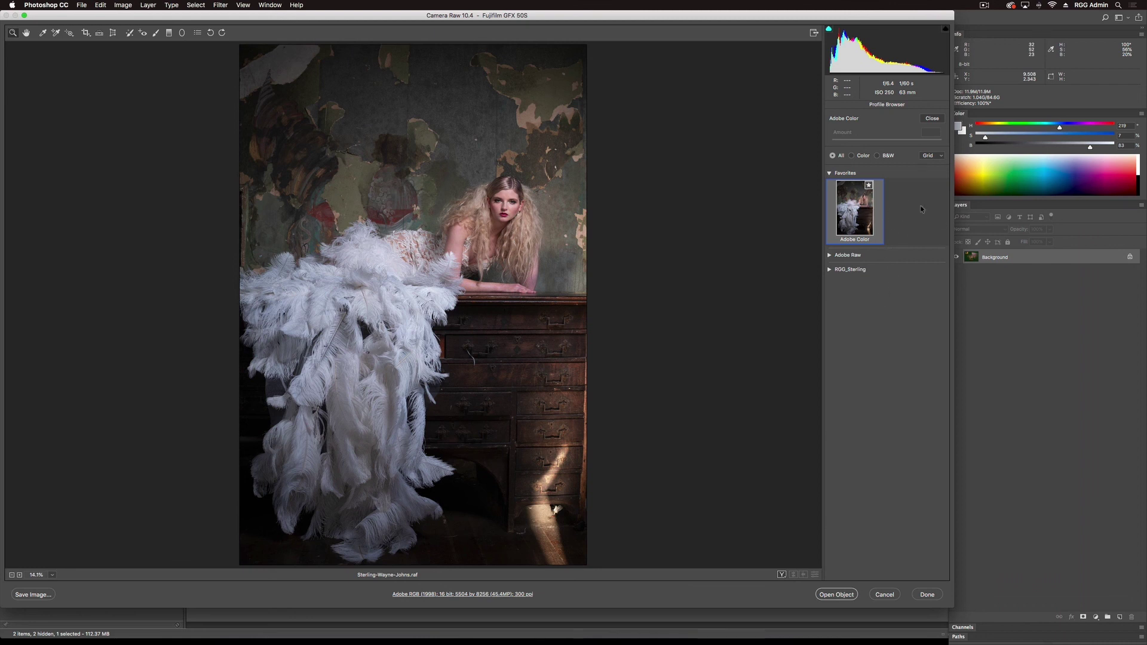
{"action": "left_click", "coordinate": [829, 270]}
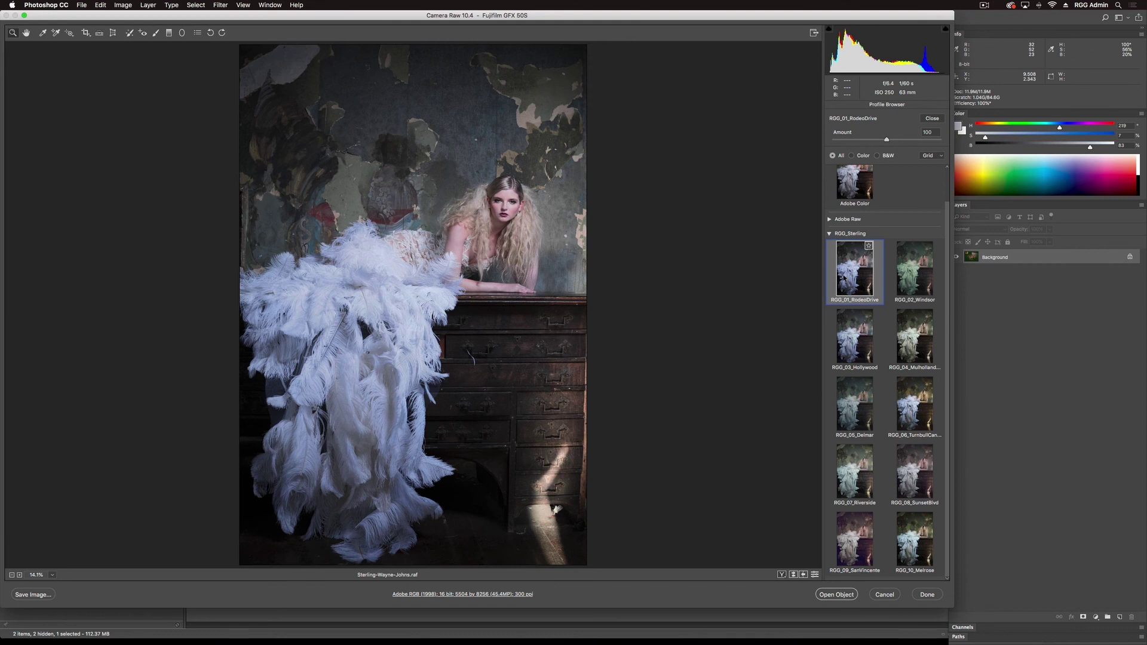
- Preview the Sterling profiles one by one, from RGG_02_Windsor through RGG_10_Melrose
{"action": "left_click", "coordinate": [914, 269]}
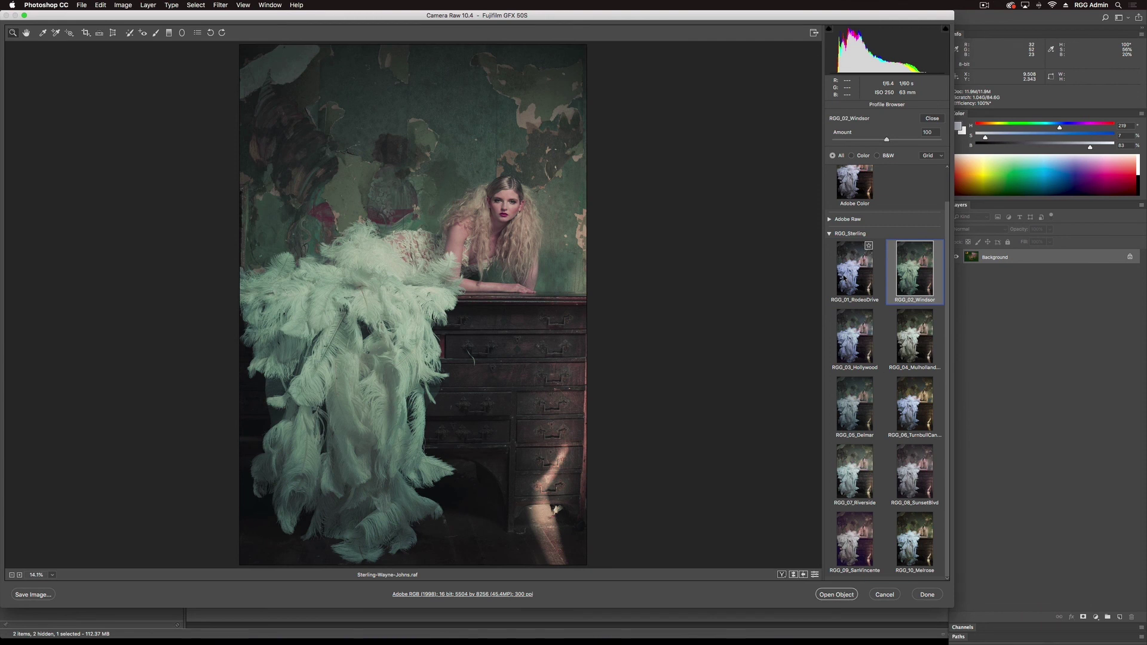
{"action": "key", "text": "Right"}
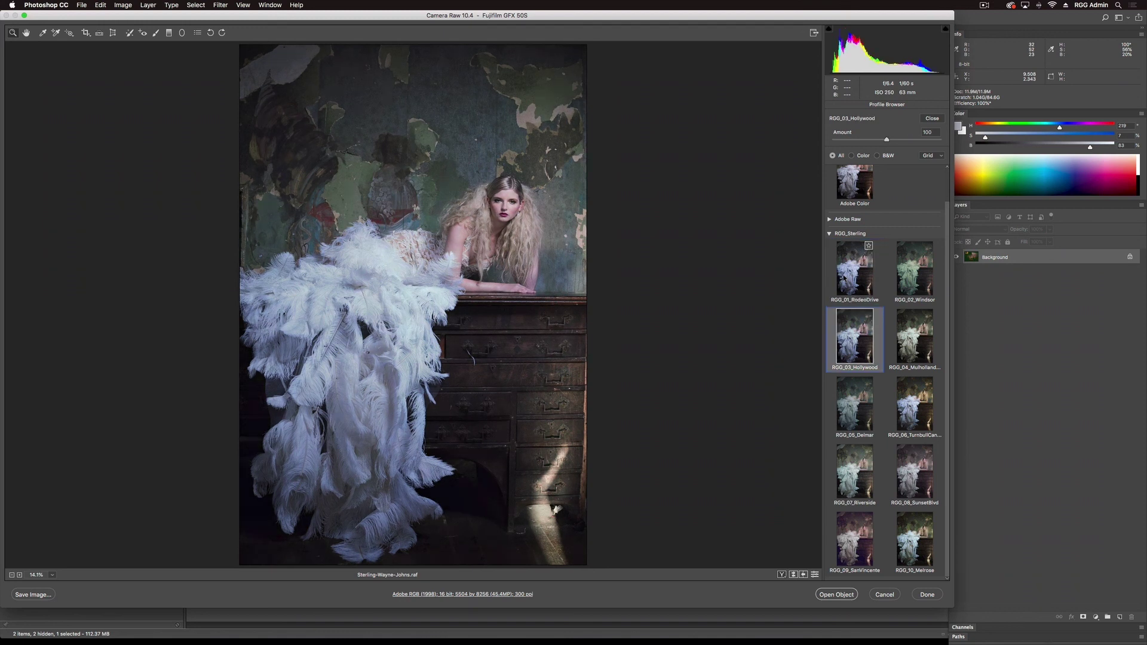
{"action": "key", "text": "Right"}
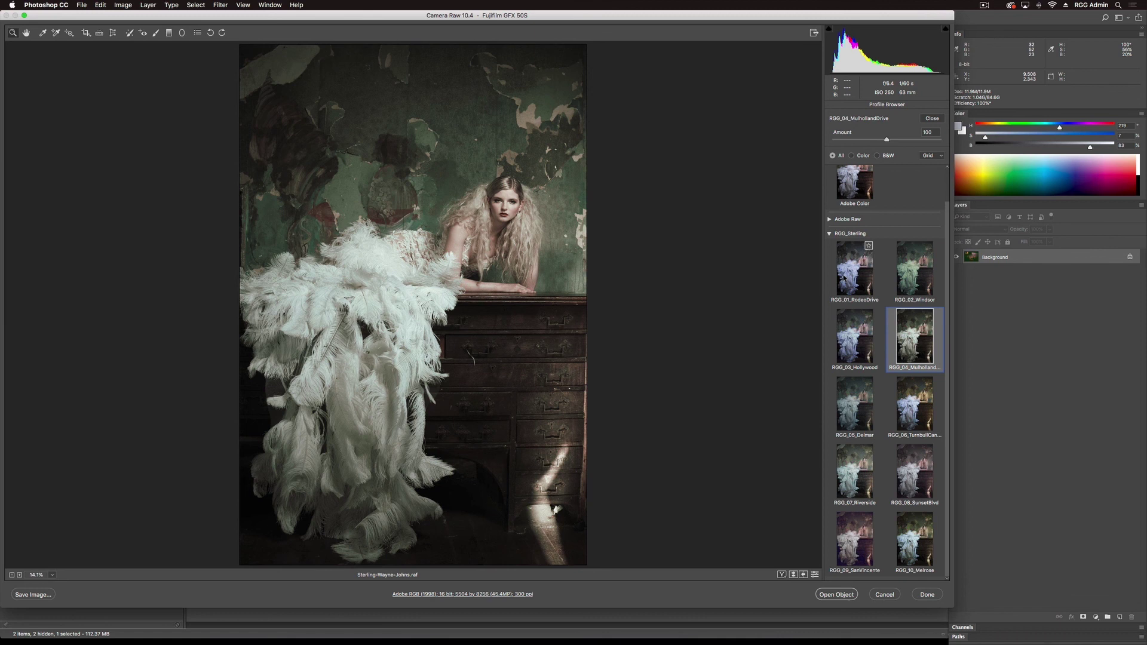
{"action": "key", "text": "Right"}
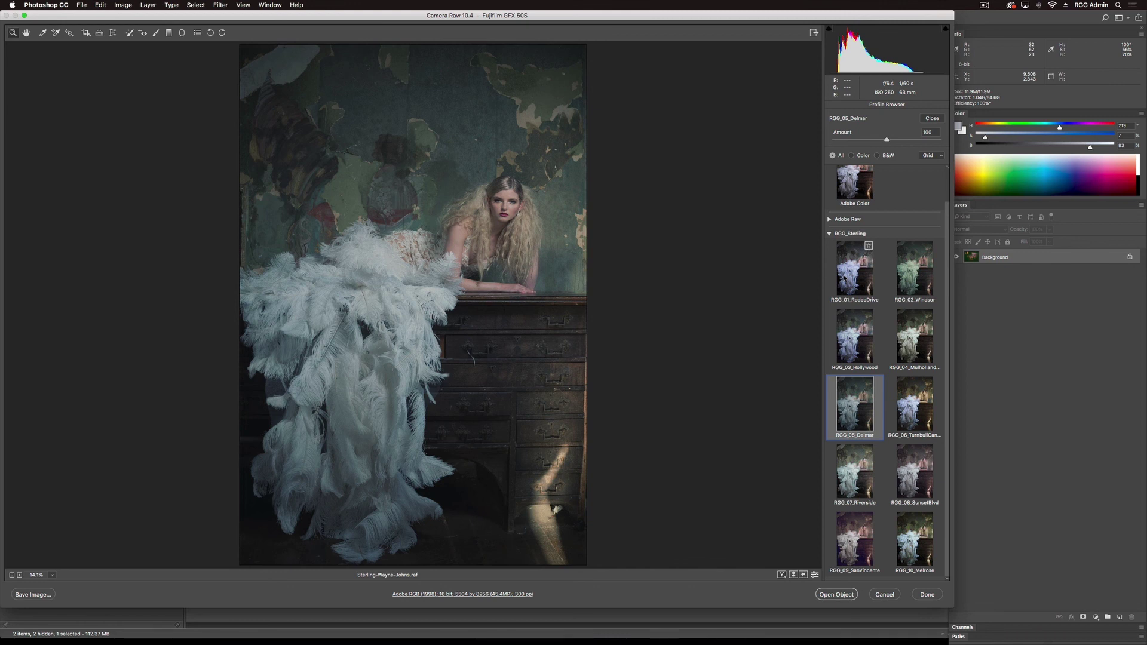
{"action": "key", "text": "Right"}
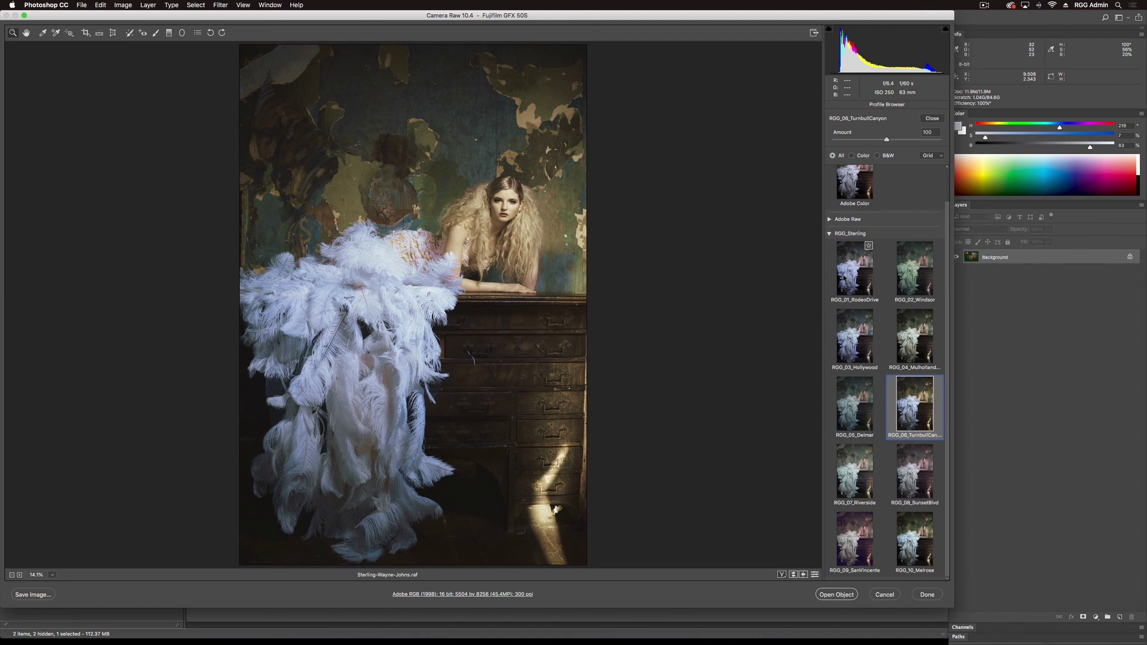
{"action": "key", "text": "Right"}
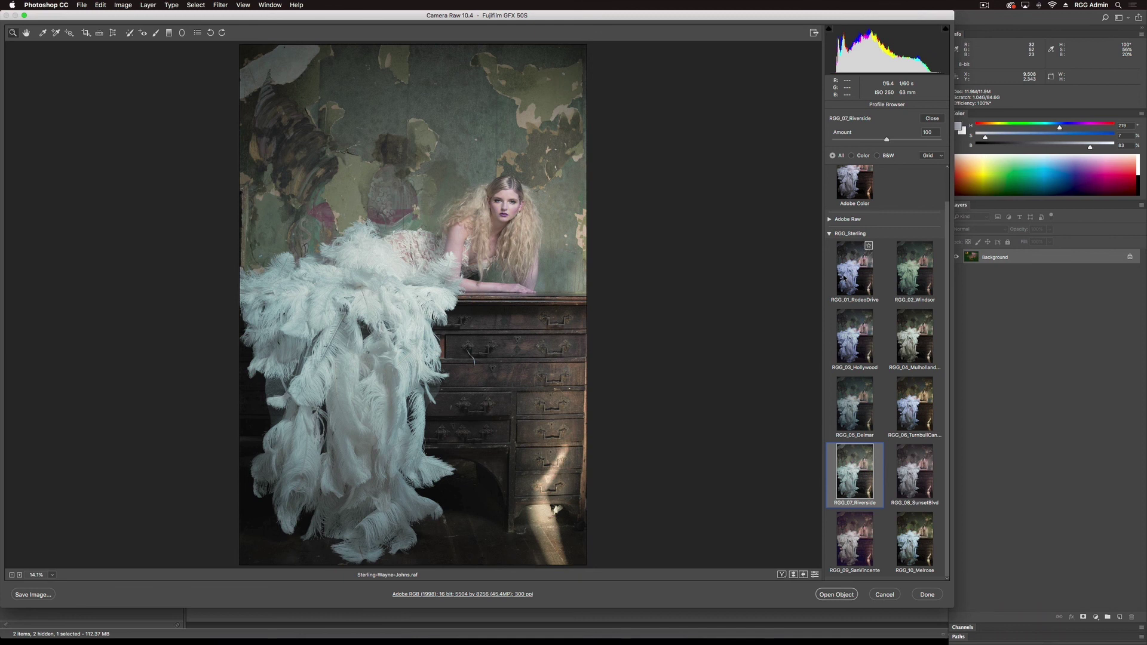
{"action": "key", "text": "Right"}
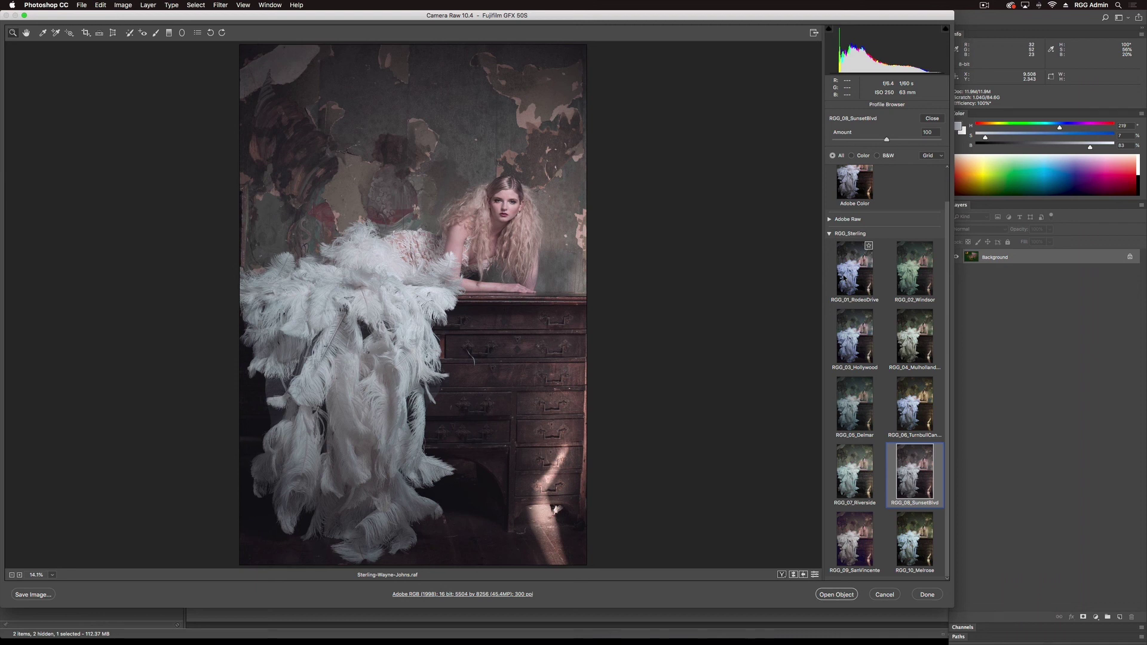
{"action": "key", "text": "Right"}
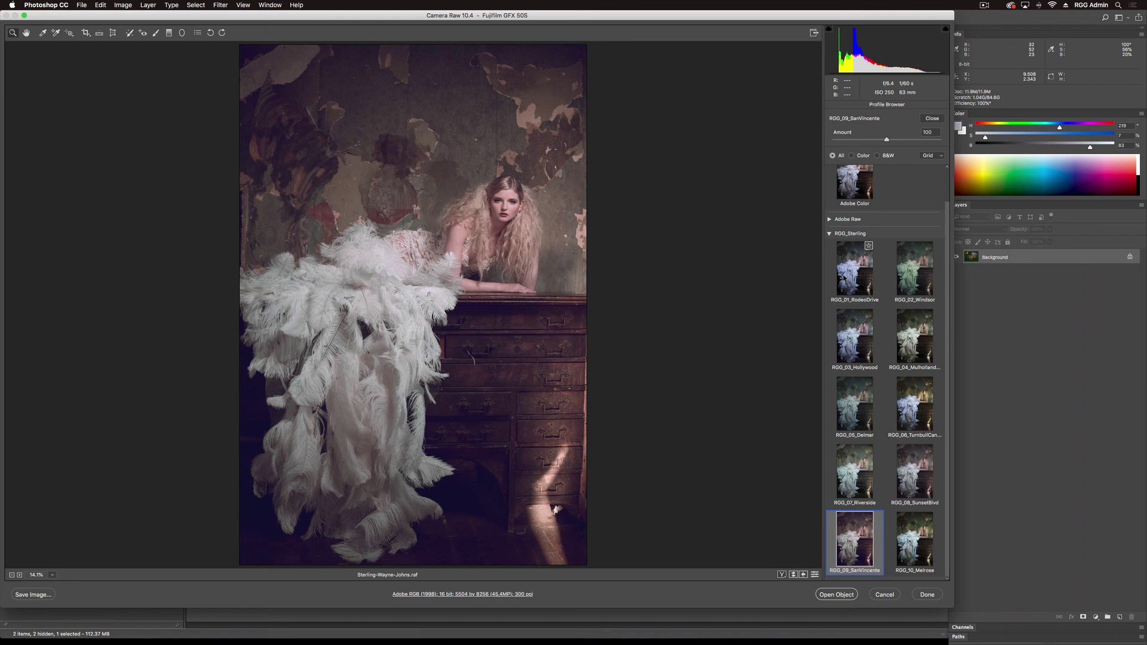
{"action": "key", "text": "Right"}
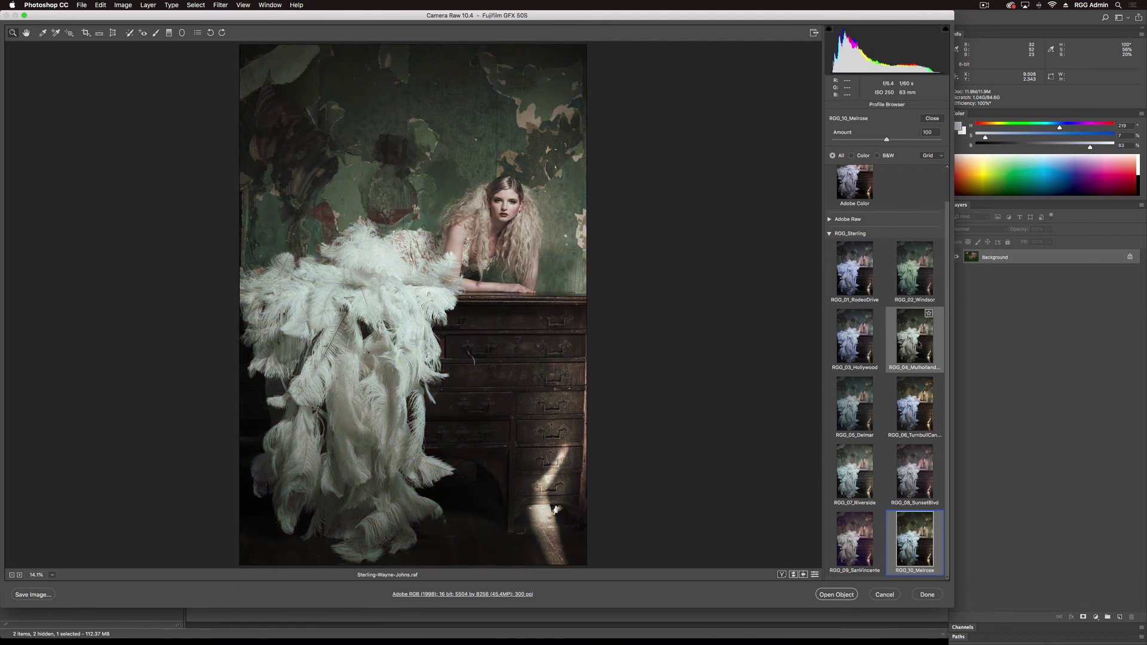
- Apply RGG_04_MulhollandDrive and lower its Amount from 100 to 84
{"action": "left_click", "coordinate": [920, 345]}
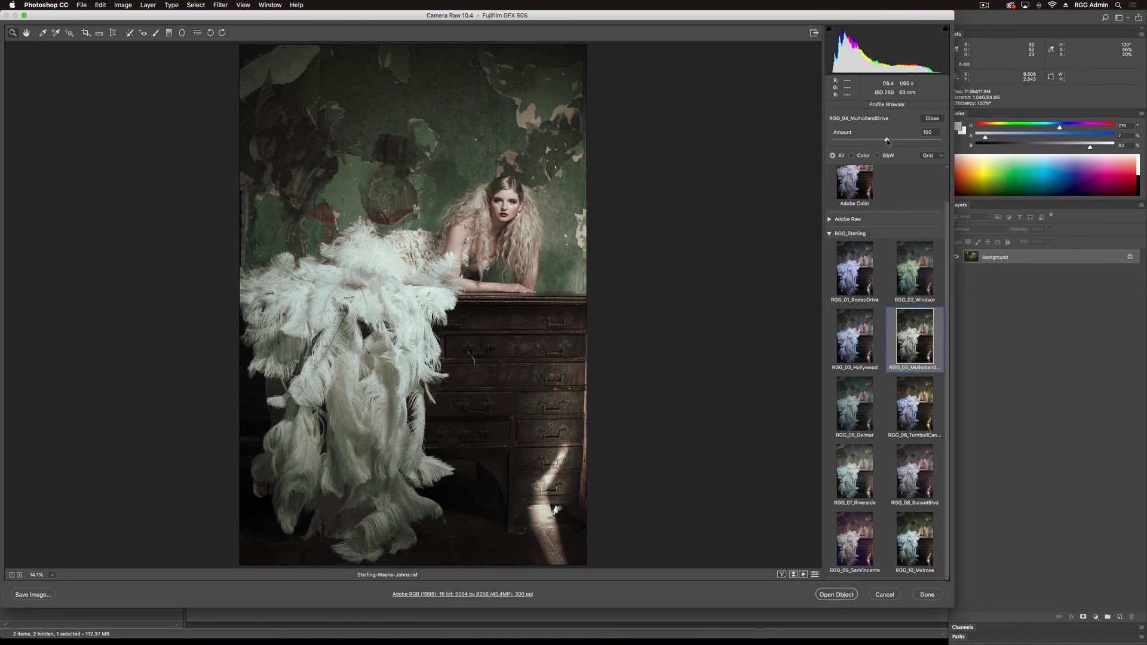
{"action": "left_click_drag", "start_coordinate": [888, 142], "coordinate": [879, 142]}
{"action": "left_click_drag", "start_coordinate": [879, 142], "coordinate": [879, 142]}
- Open the graded portrait as a Photoshop document and move its window aside
{"action": "left_click", "coordinate": [835, 596]}
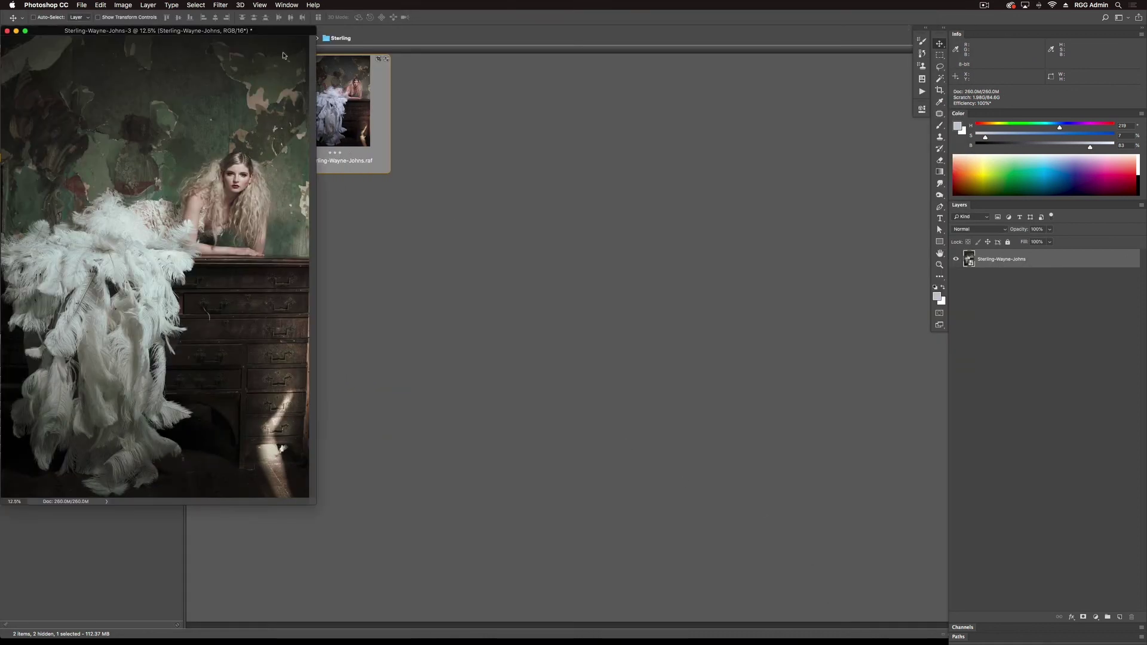
{"action": "left_click_drag", "start_coordinate": [195, 32], "coordinate": [379, 57]}
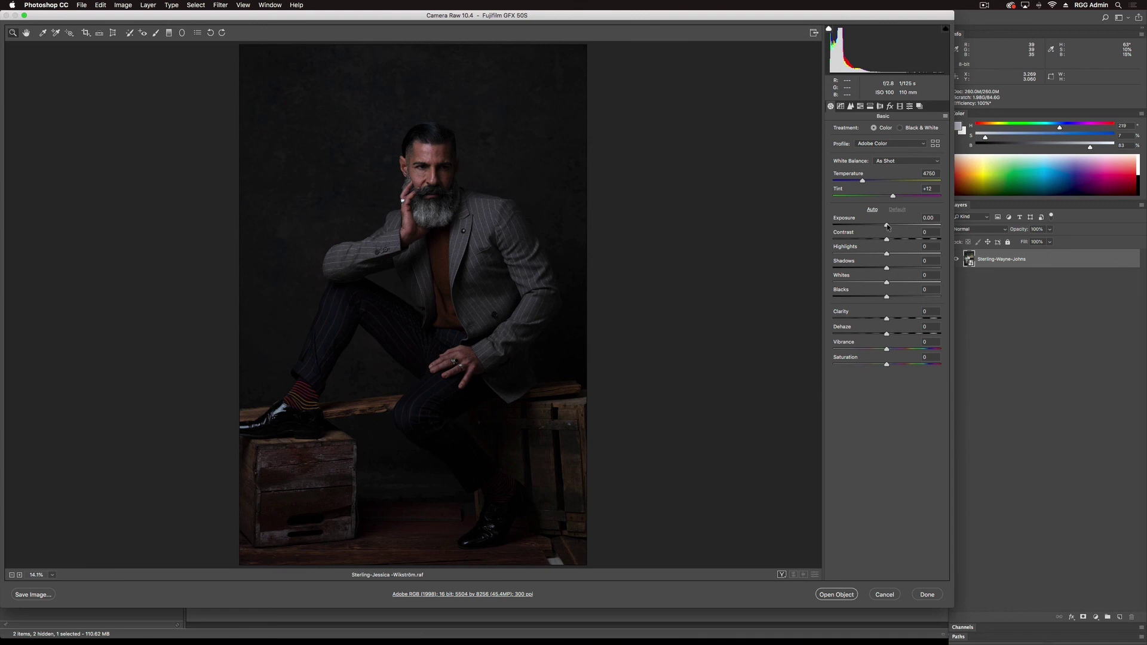
- Set Exposure to +1.20, Shadows to +16, Blacks to +12 and Highlights to -10
{"action": "left_click_drag", "start_coordinate": [887, 226], "coordinate": [900, 226]}
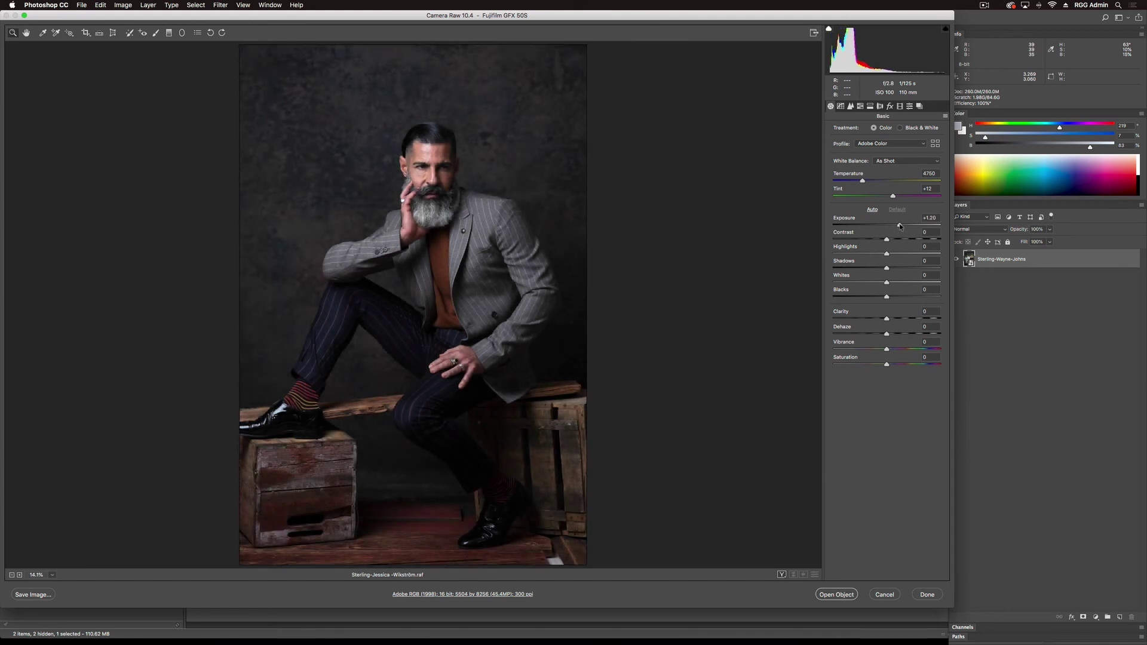
{"action": "left_click_drag", "start_coordinate": [900, 226], "coordinate": [901, 226]}
{"action": "left_click_drag", "start_coordinate": [889, 270], "coordinate": [894, 297]}
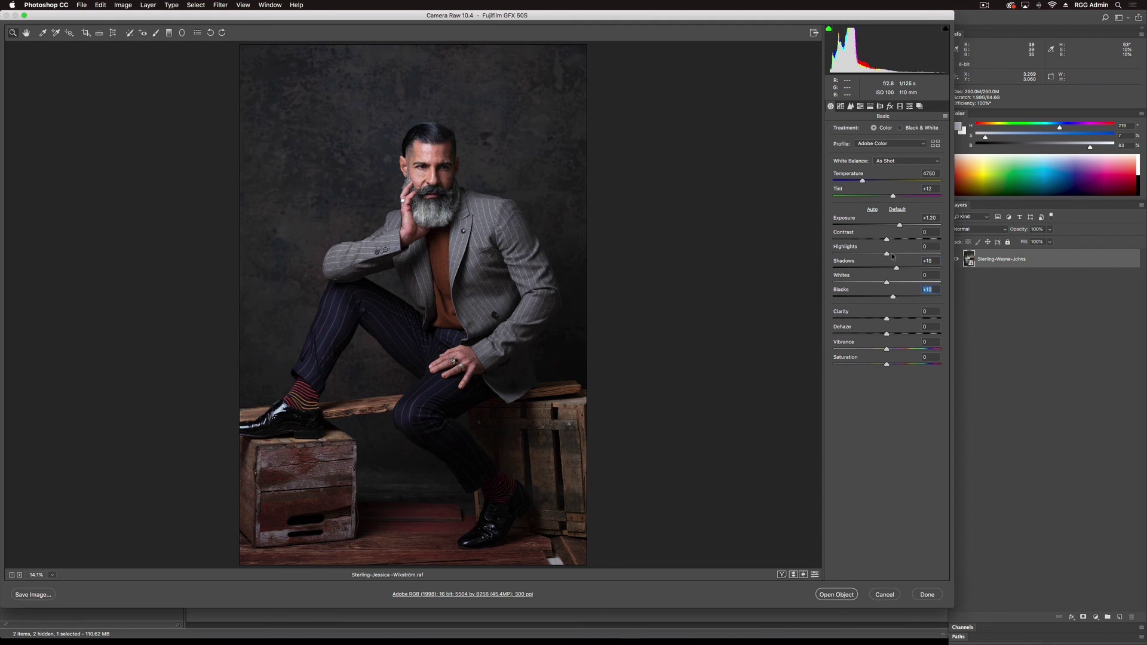
{"action": "left_click_drag", "start_coordinate": [887, 253], "coordinate": [882, 256]}
{"action": "left_click", "coordinate": [934, 144]}
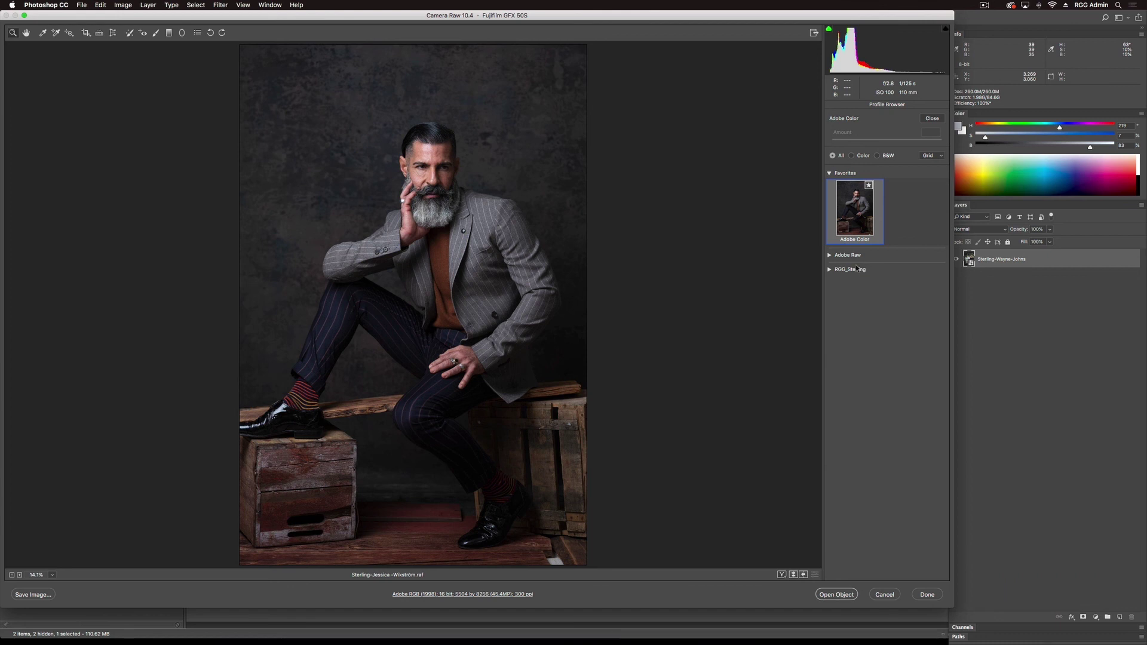
- Try the RGG_Sterling profiles from RGG_01_RodeoDrive onward on the portrait, then apply RGG_03_Hollywood
{"action": "left_click", "coordinate": [833, 269]}
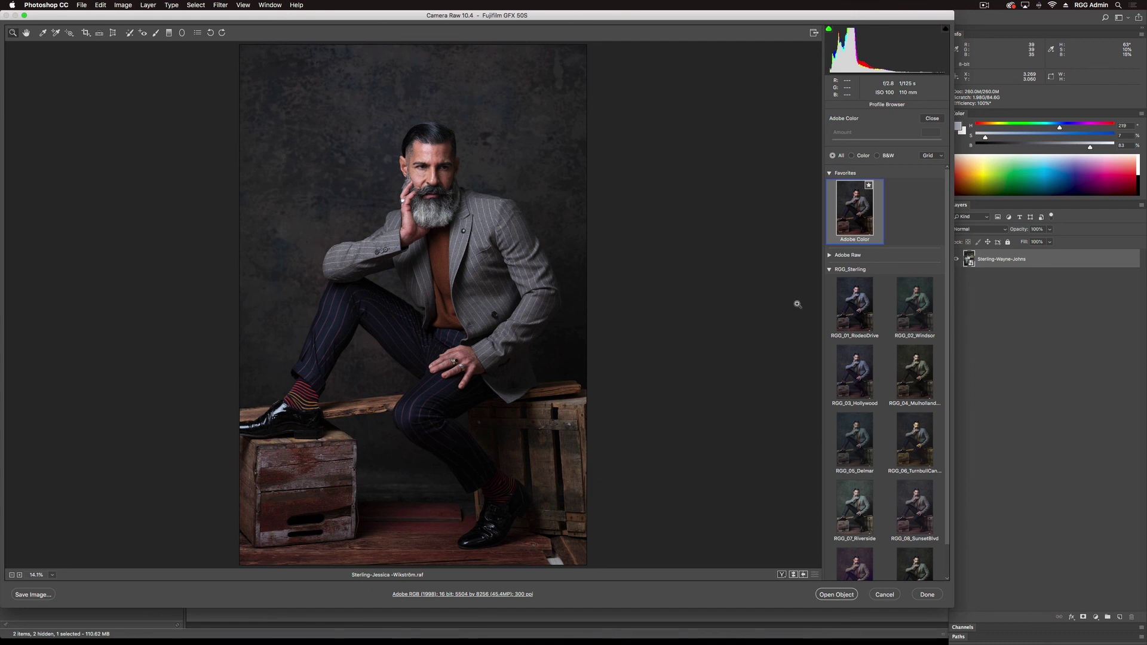
{"action": "left_click", "coordinate": [854, 305]}
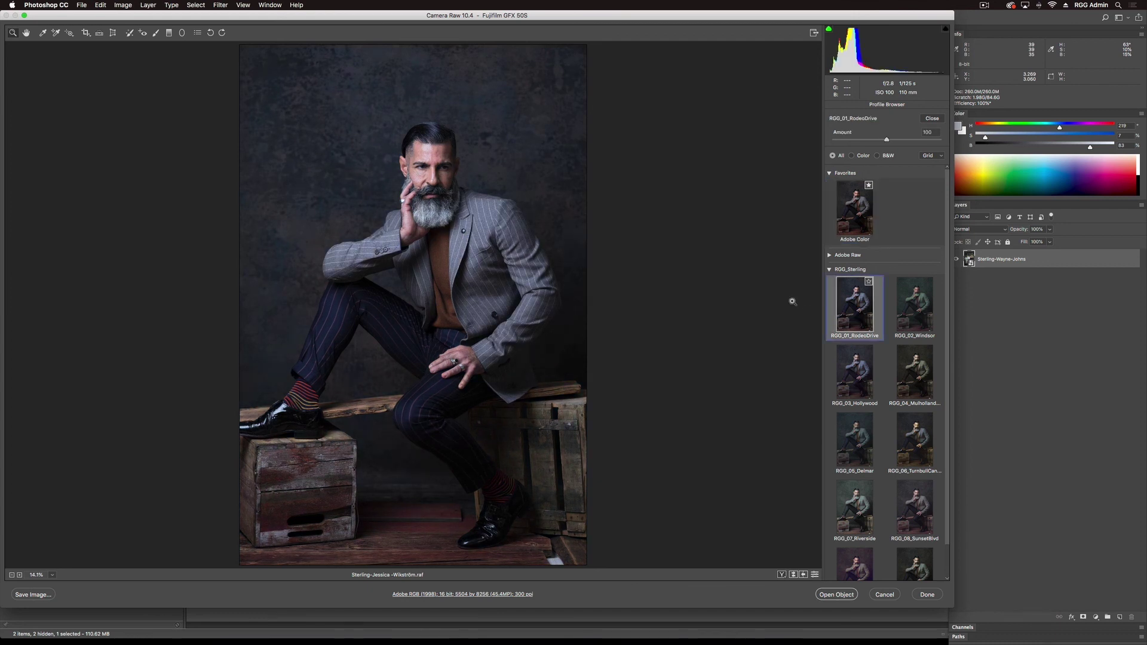
{"action": "key", "text": "Right"}
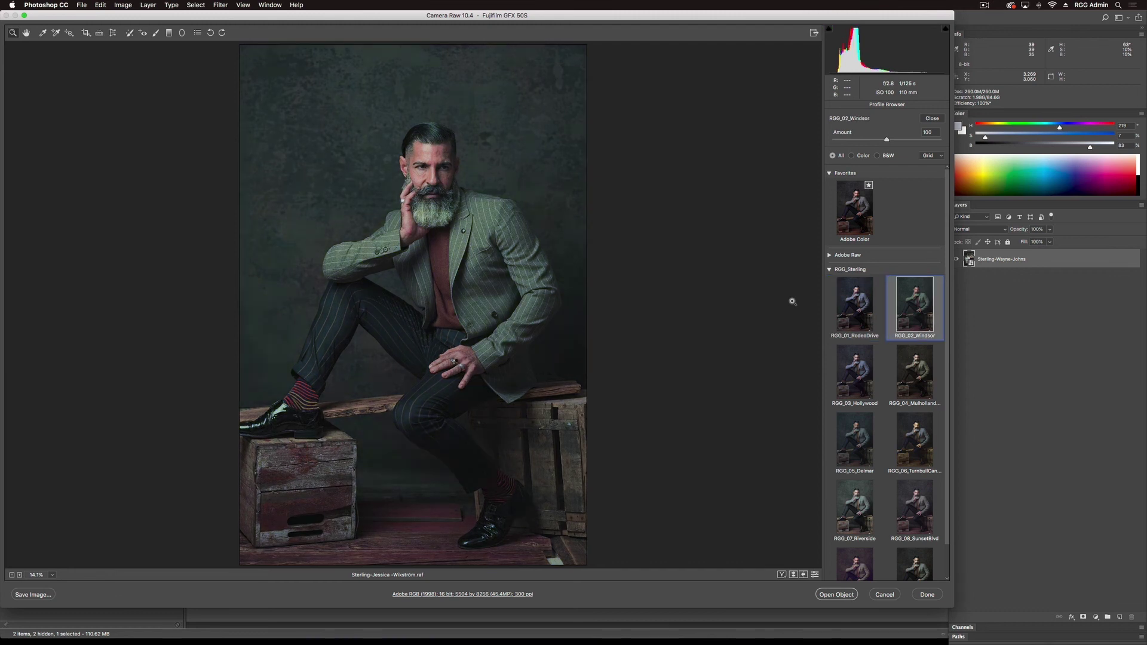
{"action": "key", "text": "Right"}
{"action": "key", "text": "Right"}
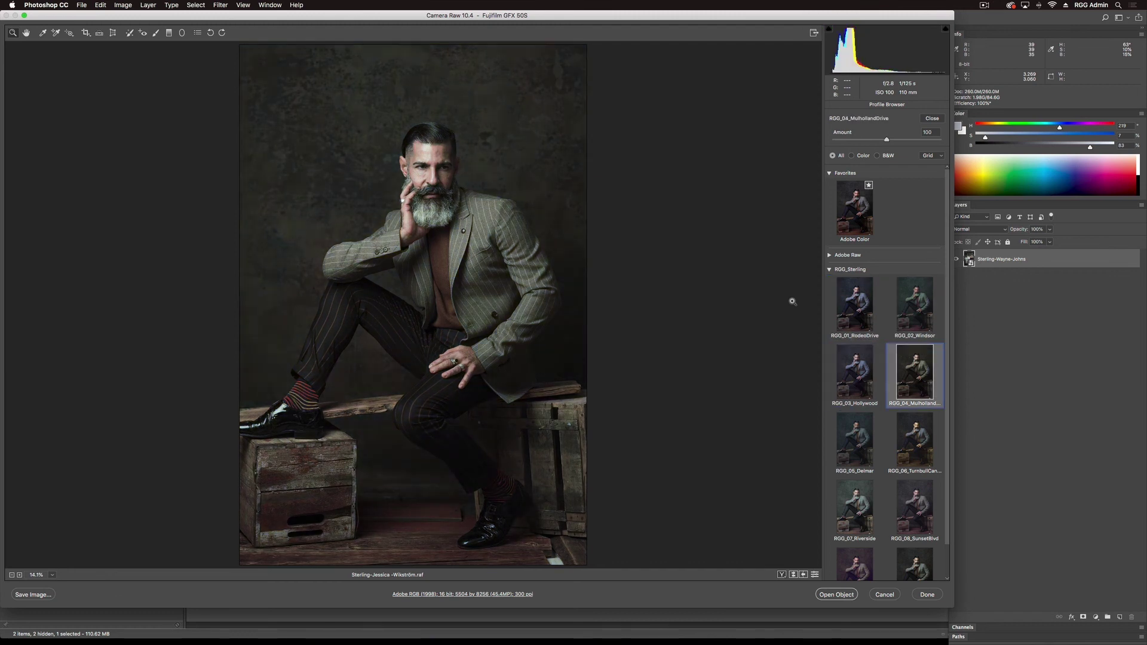
{"action": "key", "text": "Right"}
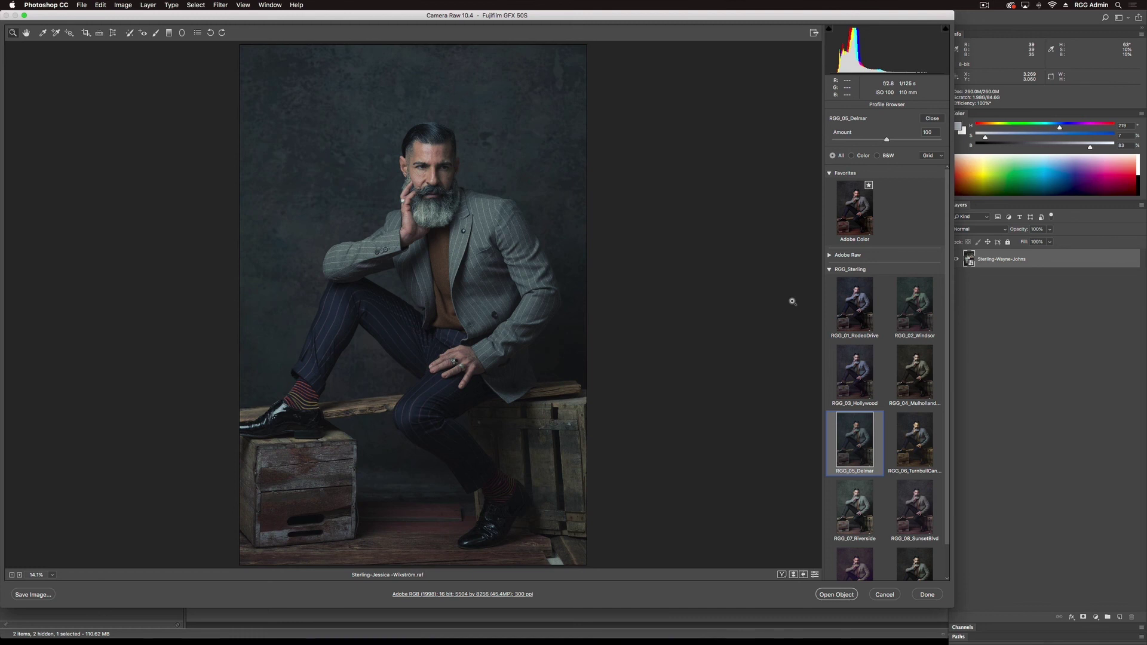
{"action": "key", "text": "Right"}
{"action": "key", "text": "Right"}
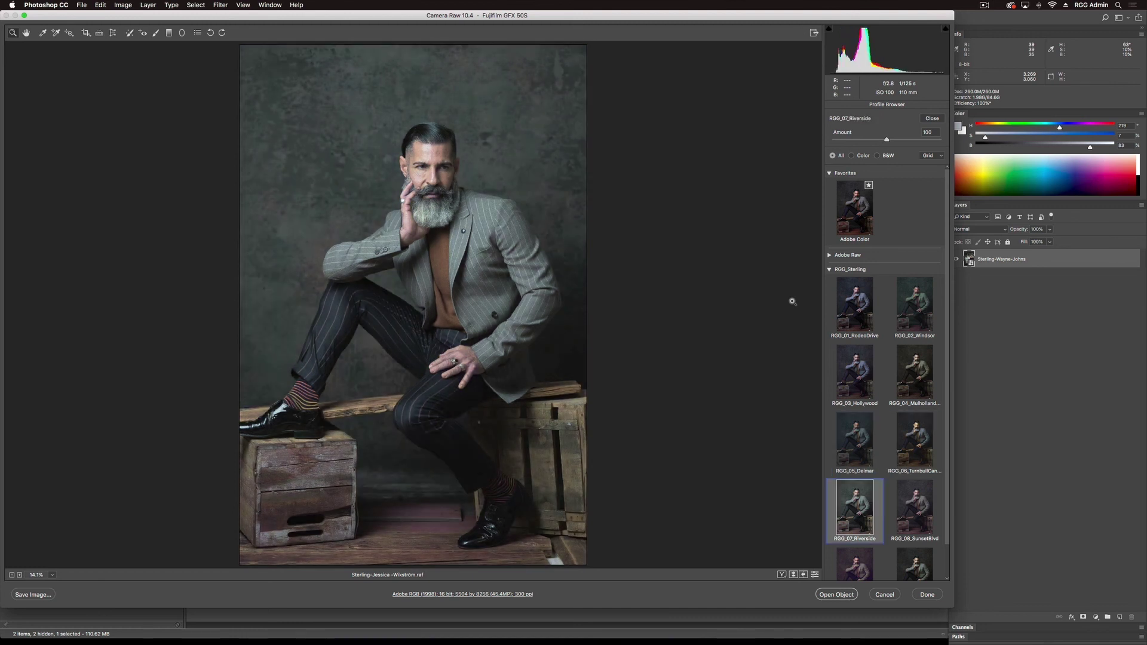
{"action": "key", "text": "Right"}
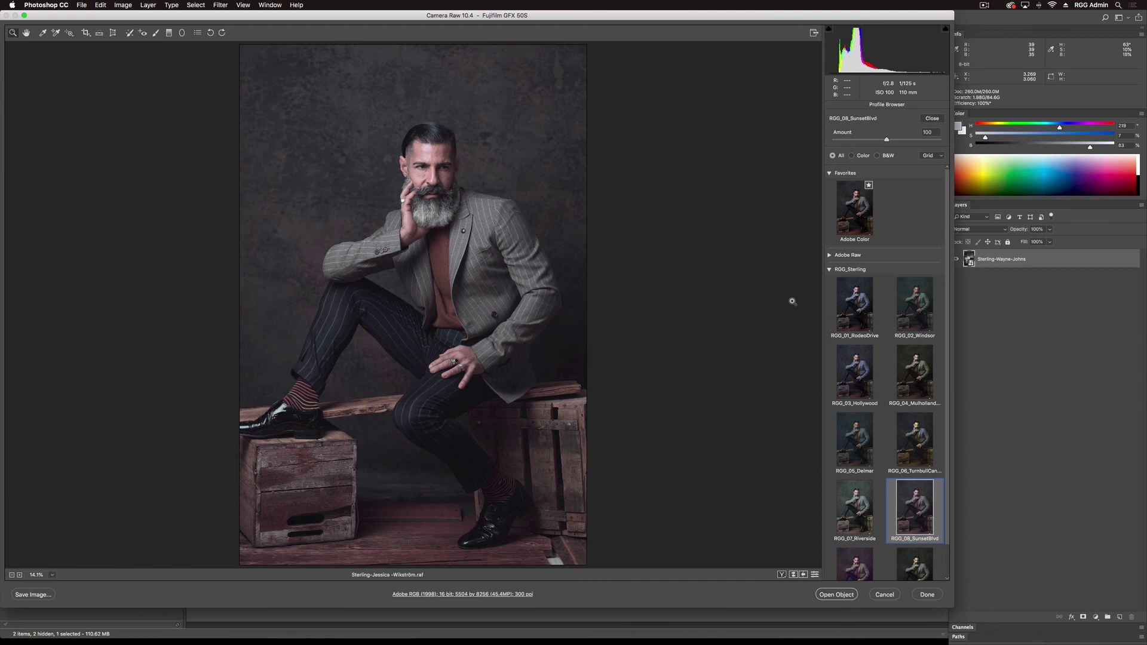
{"action": "key", "text": "Right"}
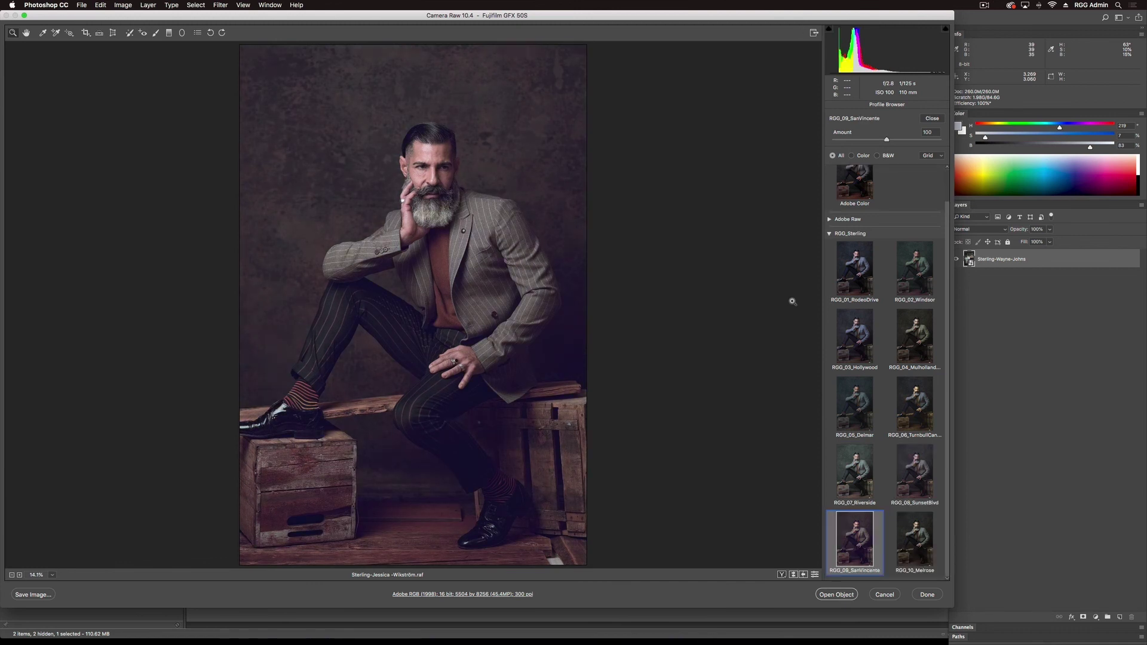
{"action": "key", "text": "Right"}
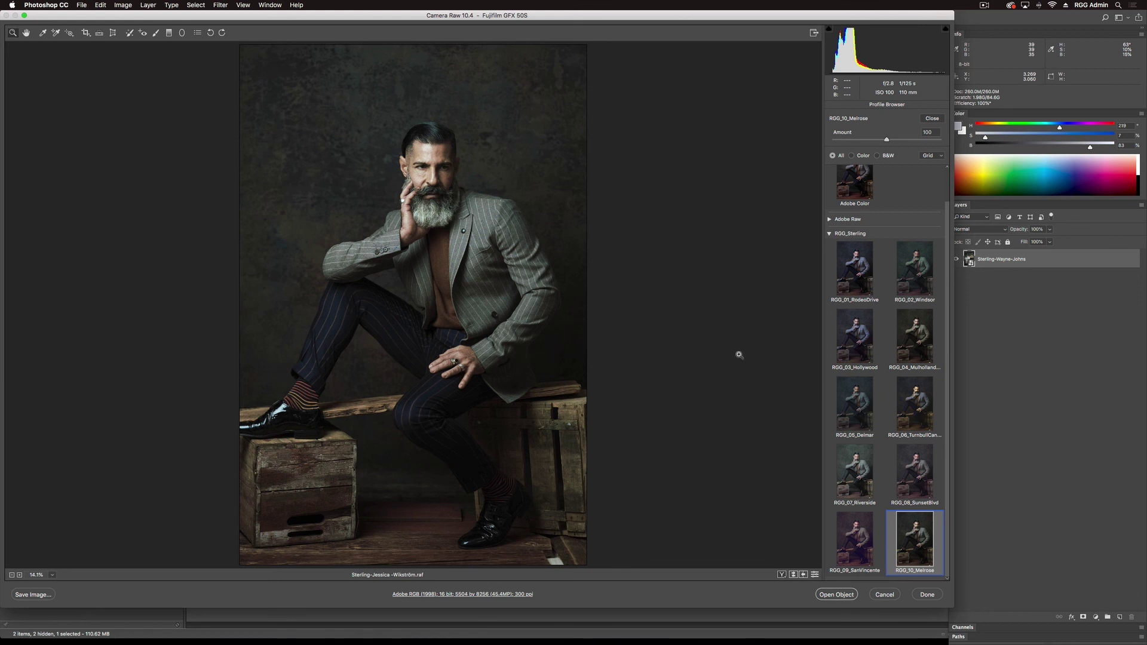
{"action": "left_click", "coordinate": [860, 353]}
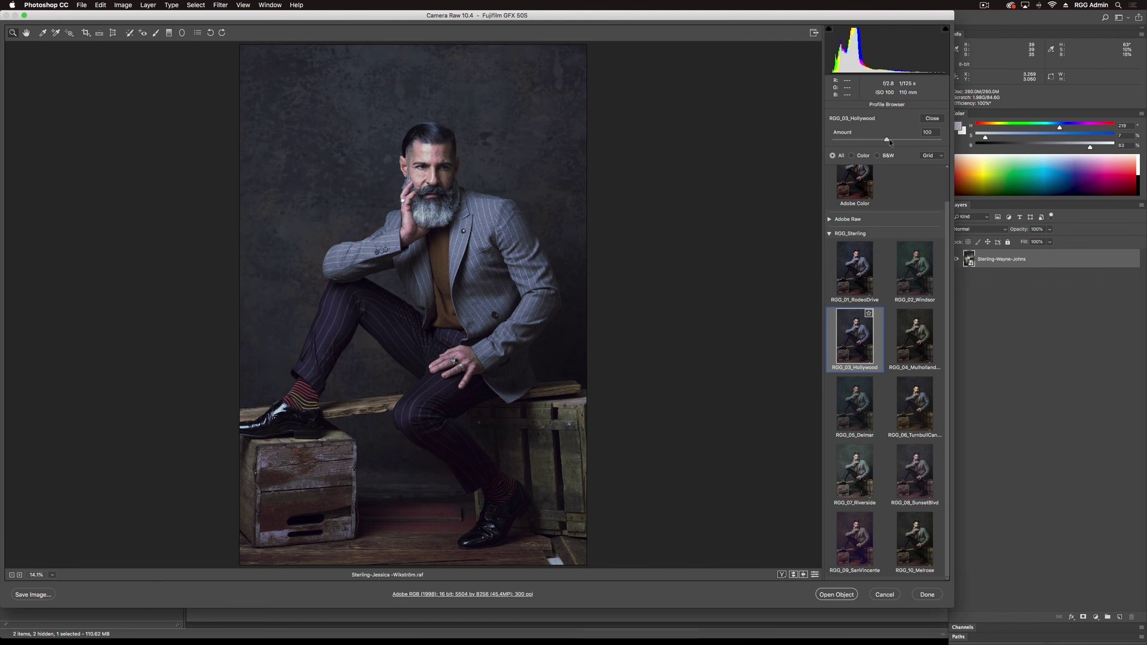
- Lower the RGG_03_Hollywood profile Amount from 100 to about 75
{"action": "left_click_drag", "start_coordinate": [888, 140], "coordinate": [876, 141]}
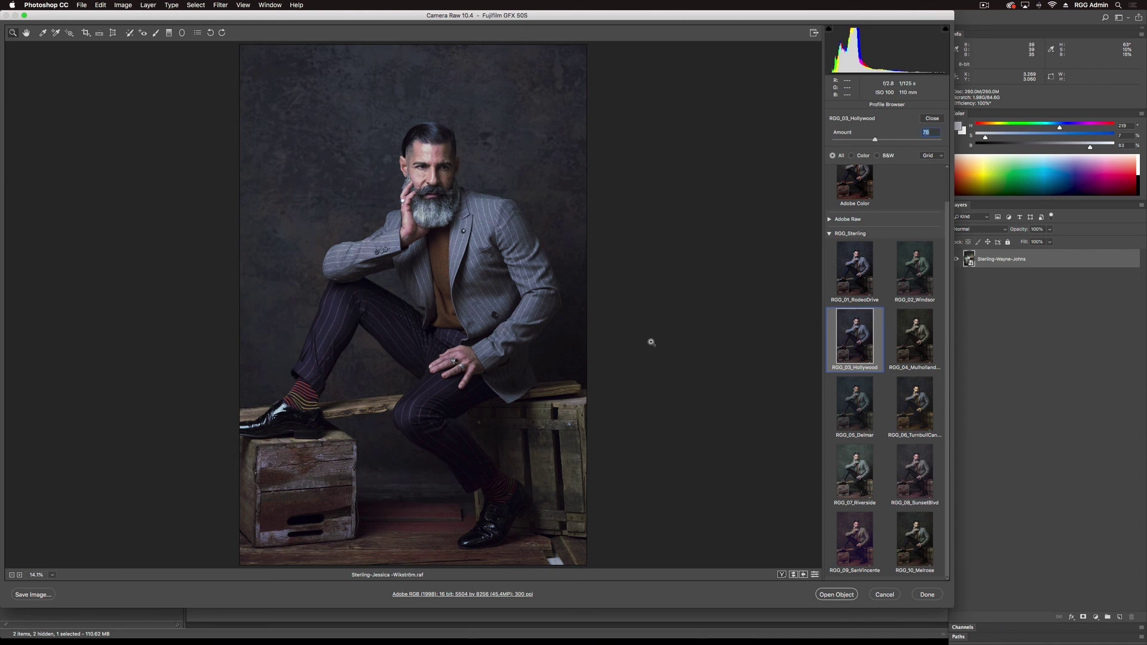